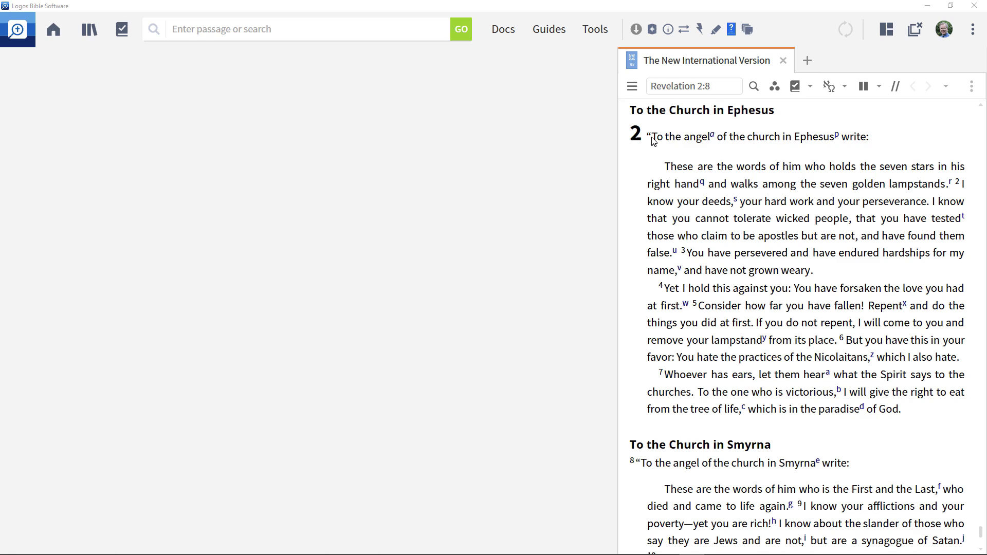
- Highlight the opening of Revelation 2:1 in blue and the start of 2:8 in green
left_click_drag(652, 137, 946, 184)
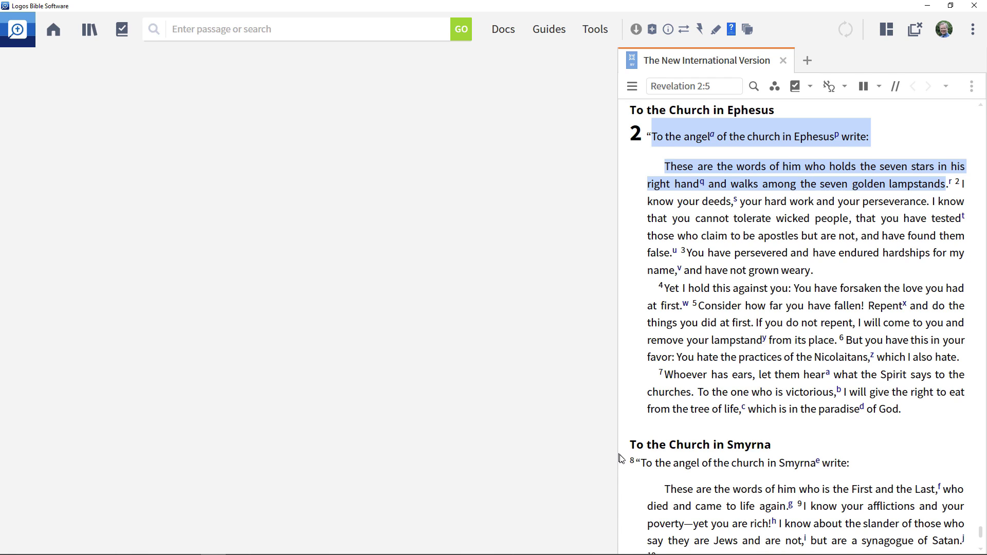
left_click(638, 460)
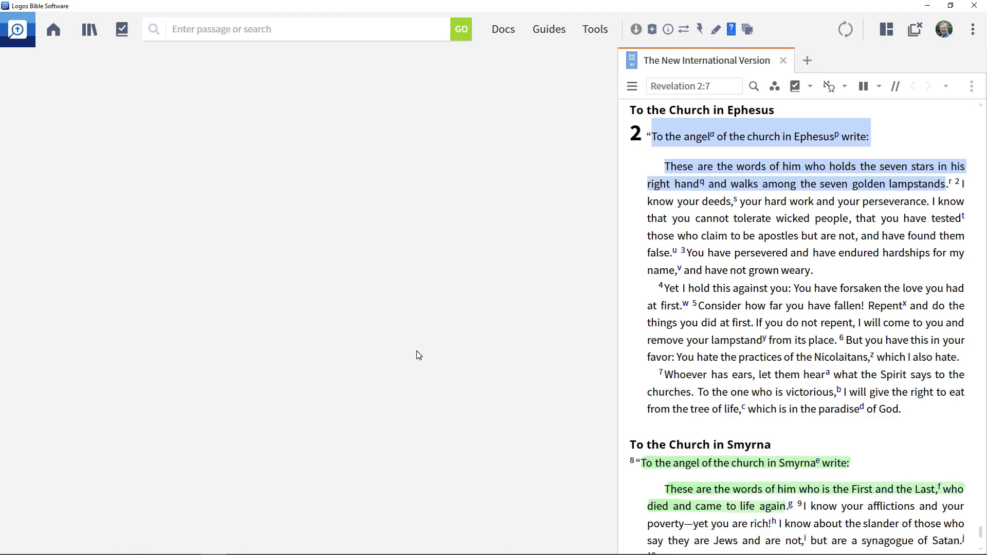
left_click(308, 28)
type("open casc")
- Open Cascadia Syntax Graphs of the New Testament: SBL Edition at Revelation 2:1 via 'open casc'
left_click(282, 66)
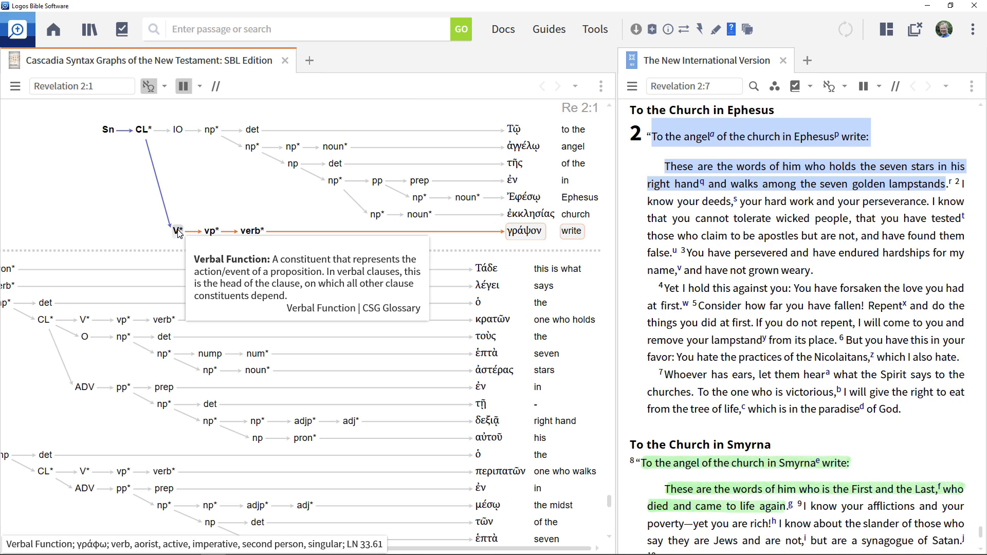
- Create a syntax search titled 'SS: Repeated Phrases' using the Cascadia SBL Edition database
left_click(504, 29)
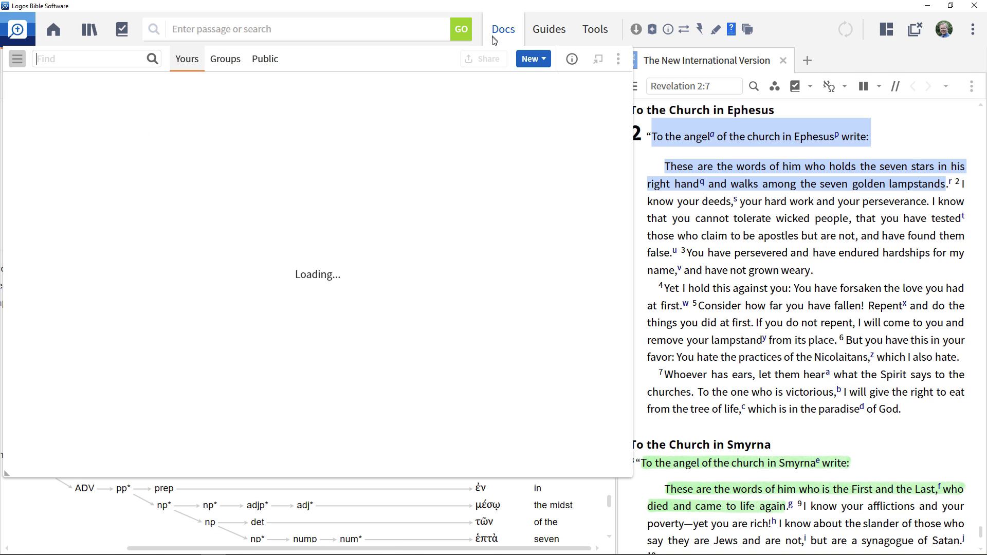
left_click(534, 58)
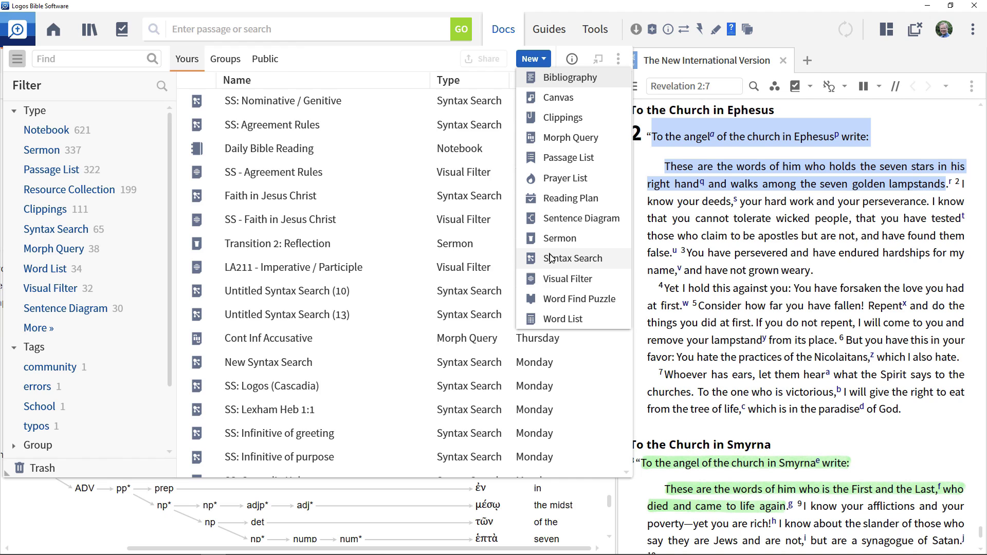
left_click(572, 259)
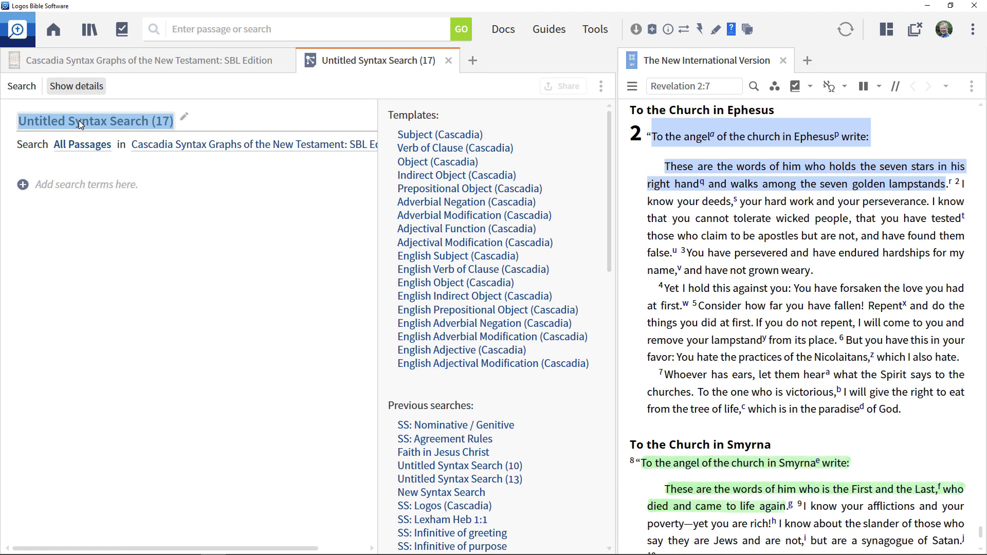
type("SS: Repeated Phrases")
key("Return")
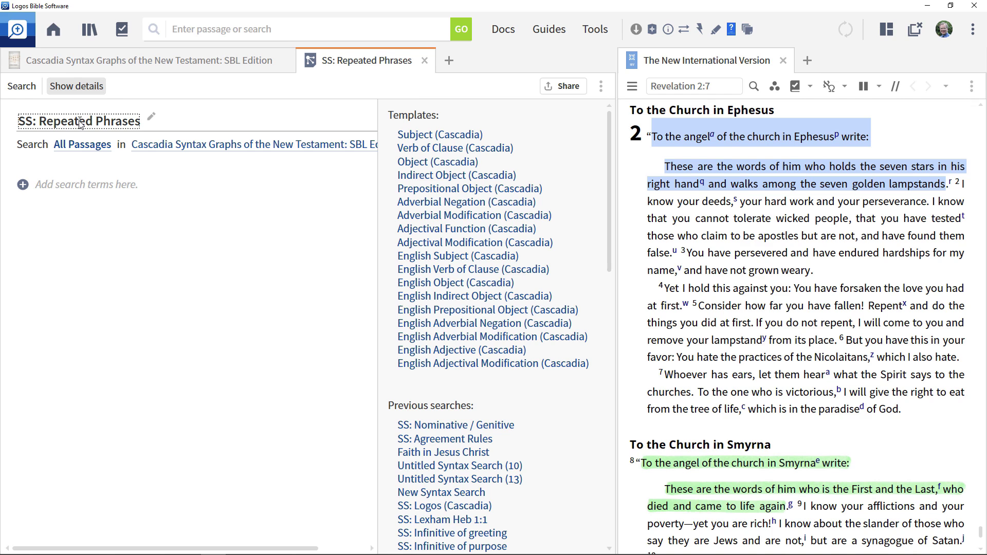
left_click(198, 147)
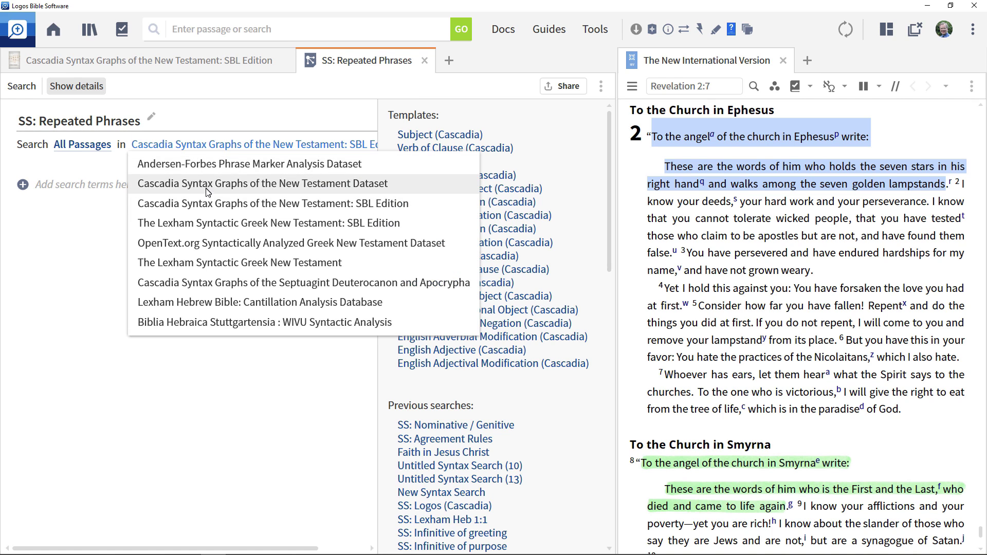
left_click(207, 203)
left_click(22, 185)
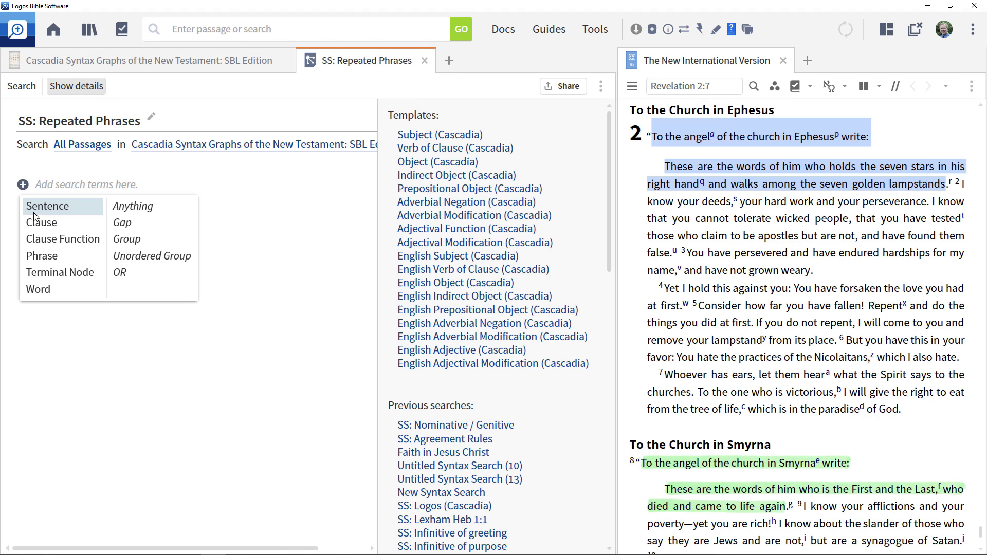
- Add a Sentence search term containing a Verbal Clause
left_click(41, 208)
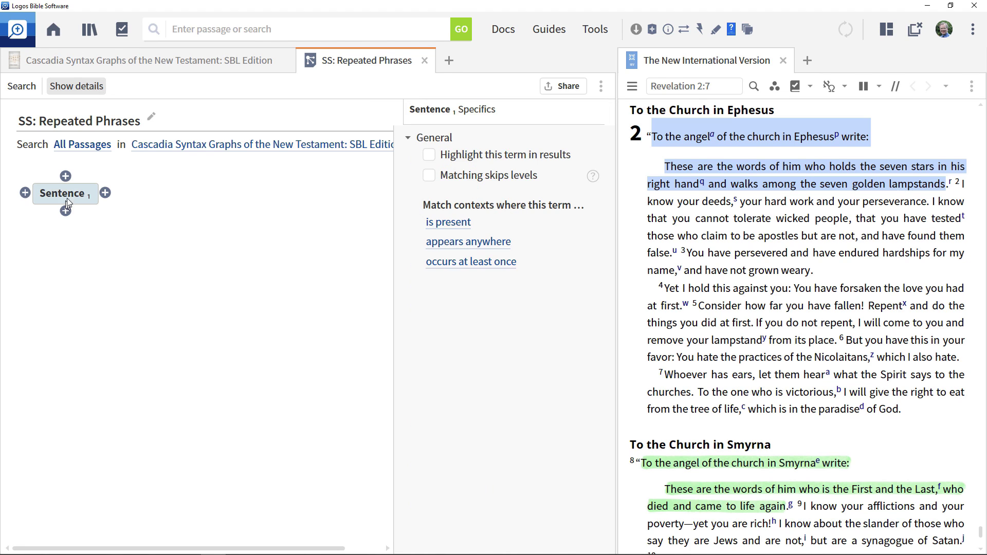
left_click(105, 194)
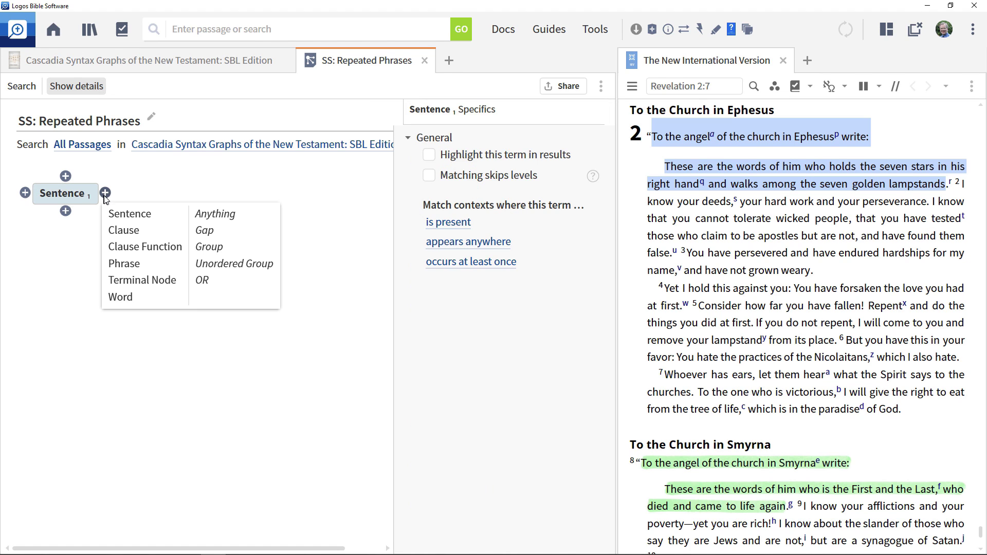
left_click(122, 229)
left_click(433, 308)
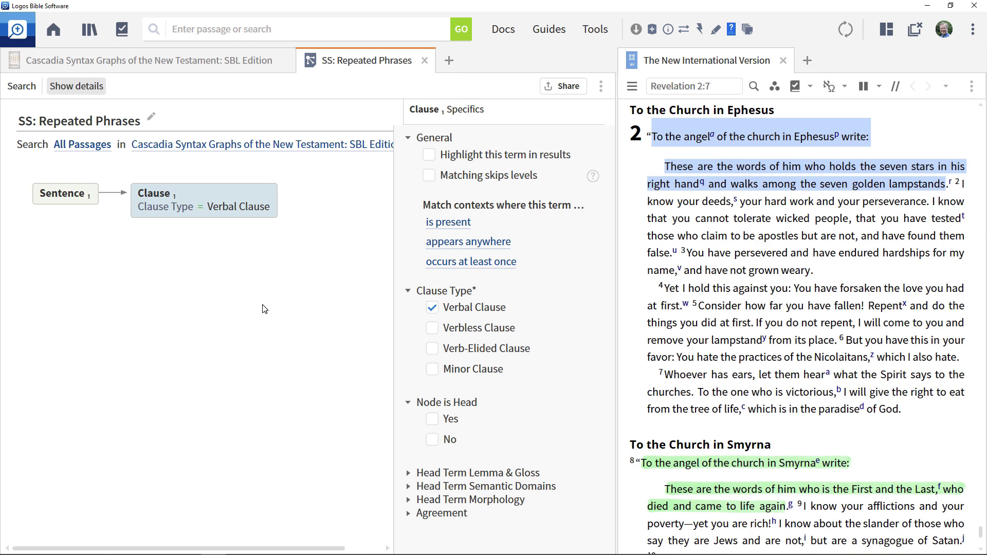
- Give the clause two Clause Function terms: Indirect Object and Verbal
left_click(280, 194)
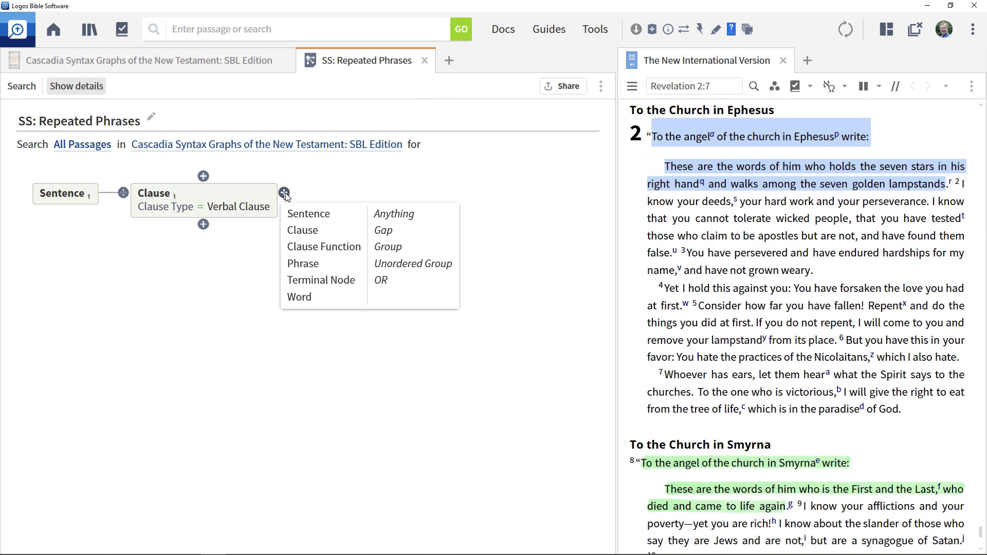
left_click(307, 250)
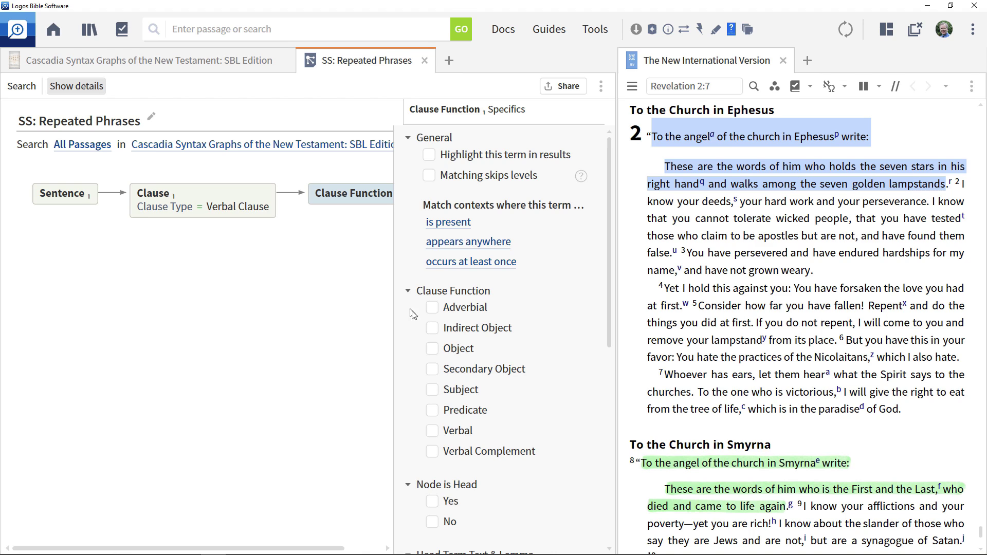
left_click(433, 329)
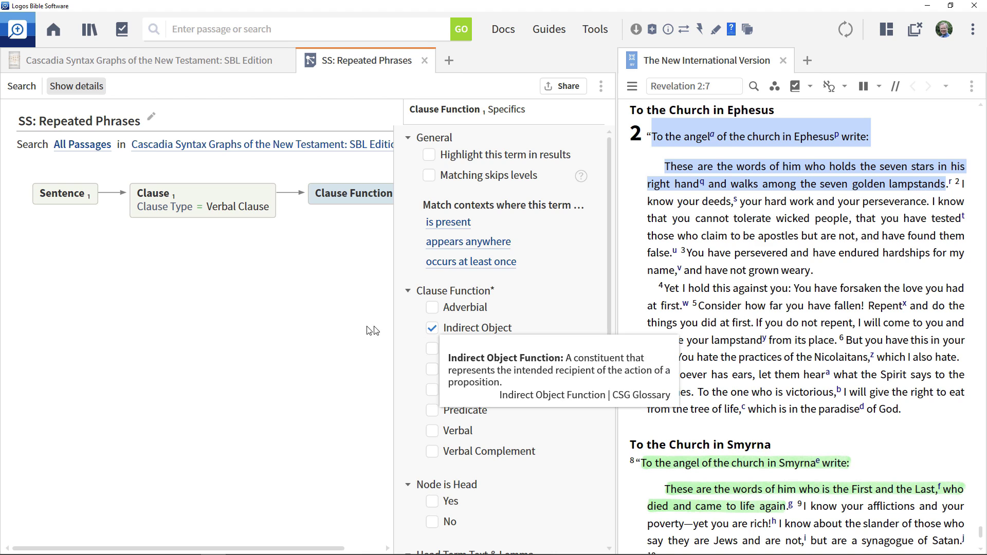
left_click(242, 341)
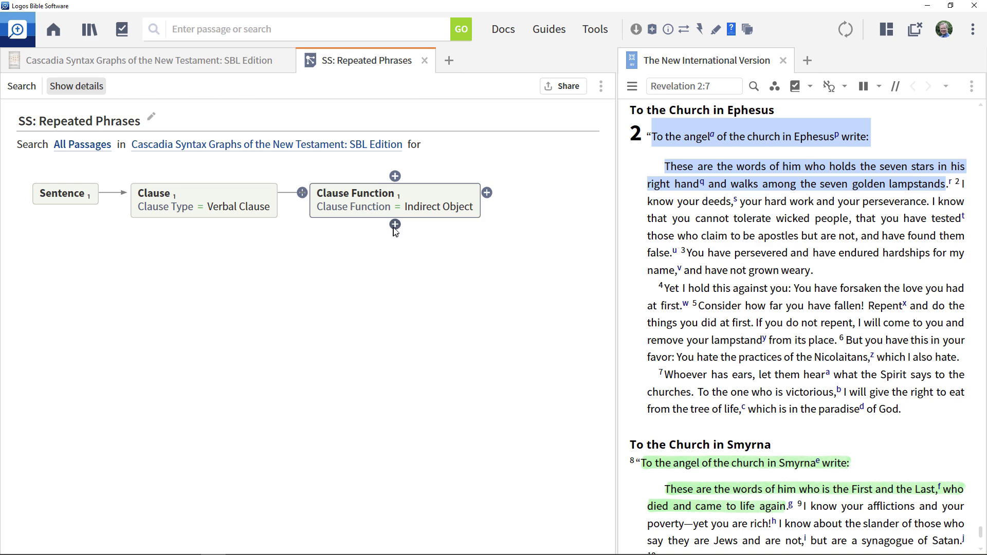
left_click(395, 224)
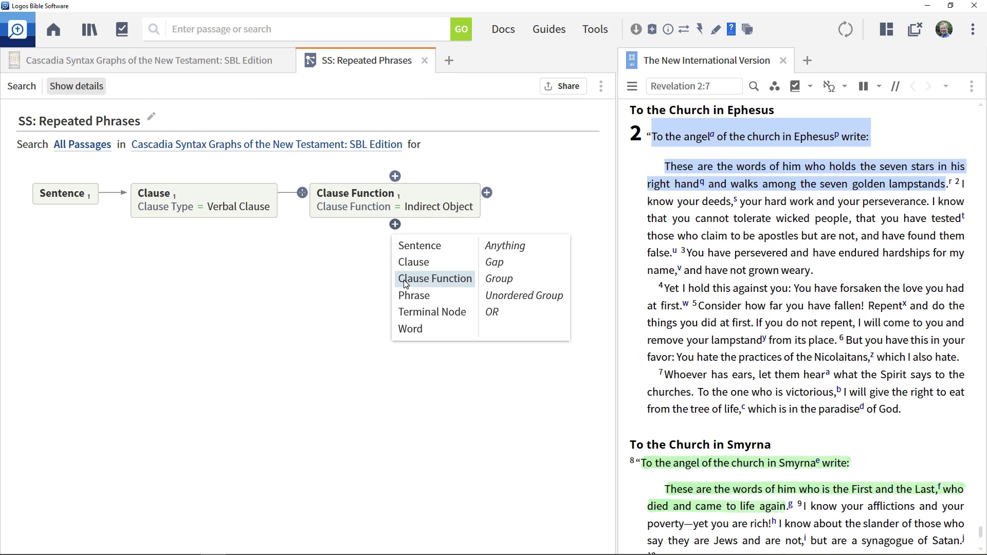
left_click(406, 280)
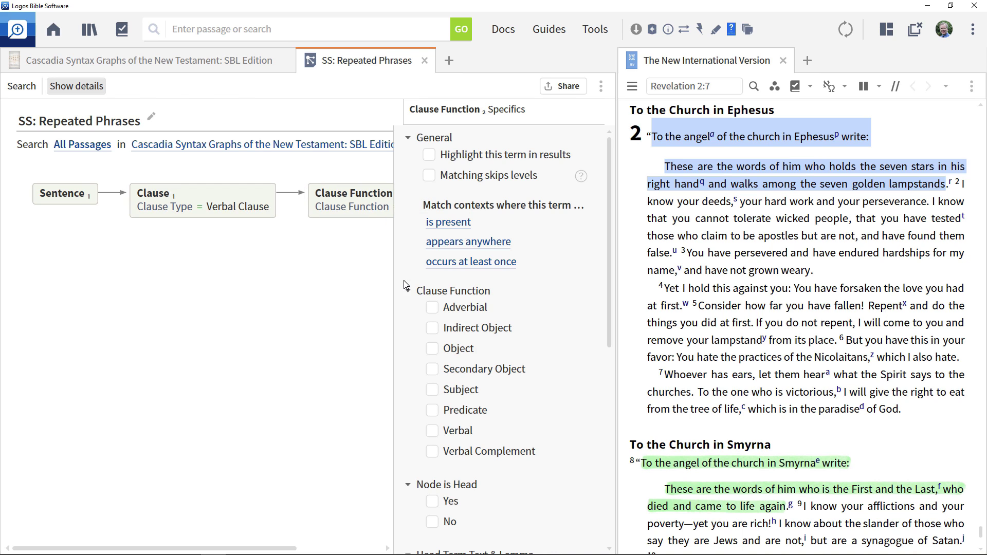
left_click(432, 431)
left_click(255, 385)
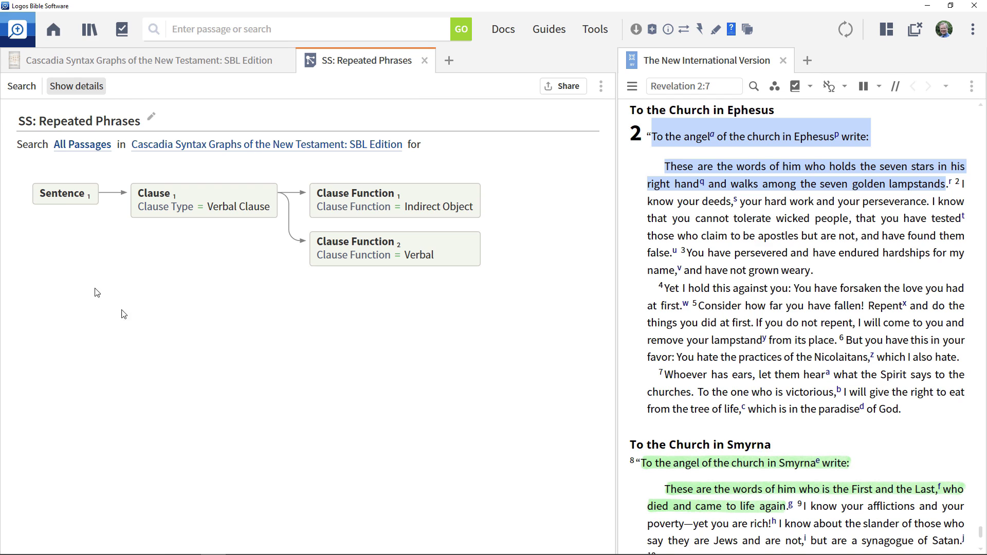
- Run the Repeated Phrases syntax search, returning 17 results including Revelation 2:1
left_click(21, 85)
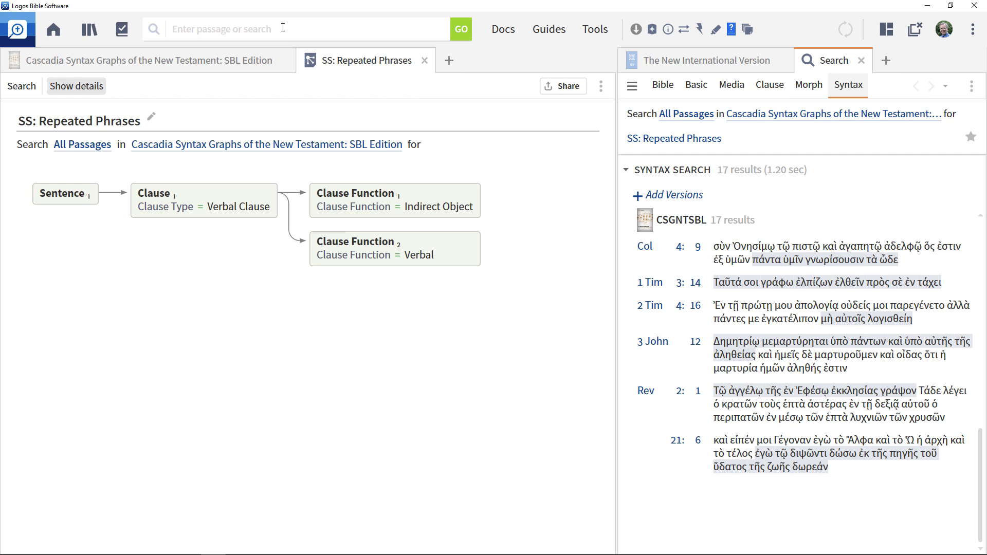
- Show the Cascadia syntax graph for Revelation 2:8
left_click(247, 62)
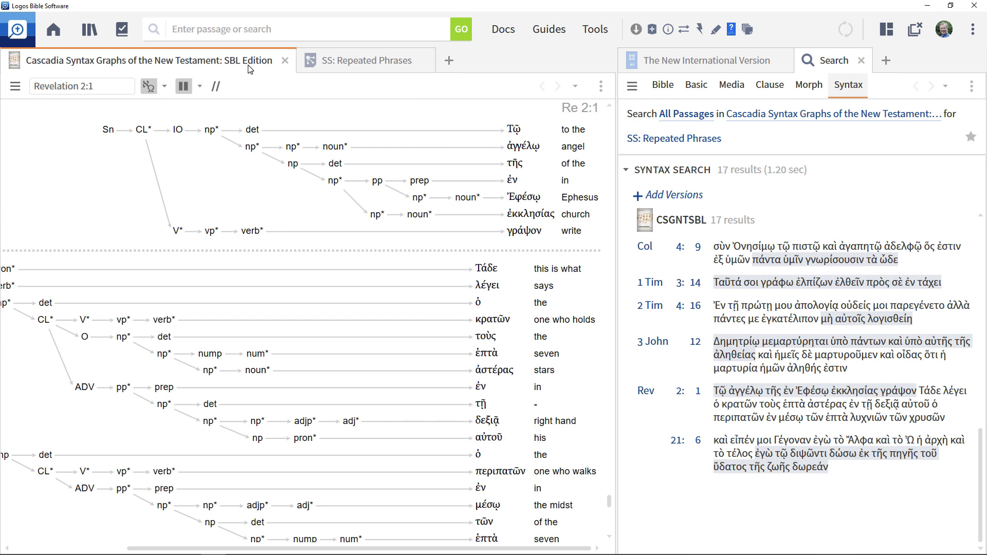
left_click(84, 86)
key("BackSpace")
type("8")
key("Return")
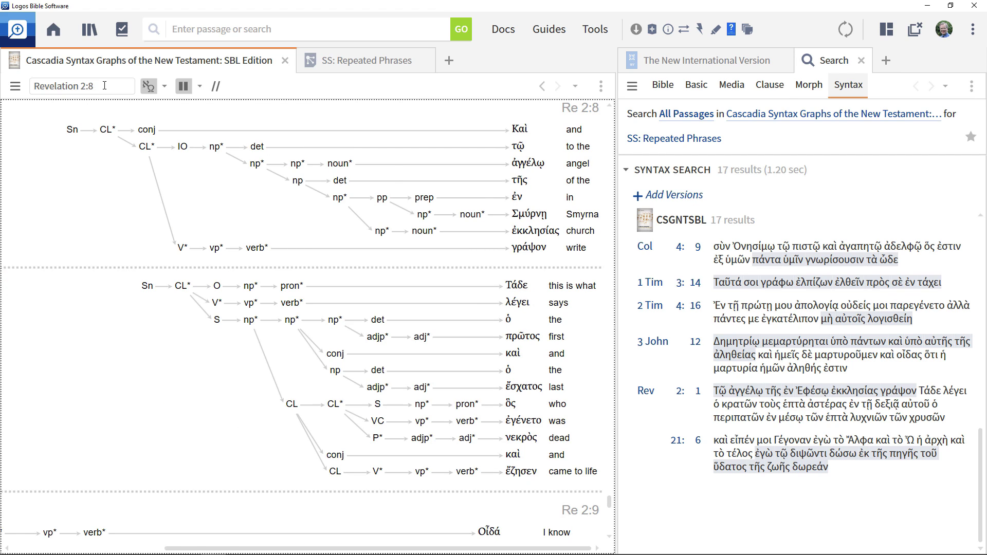
mouse_move(146, 130)
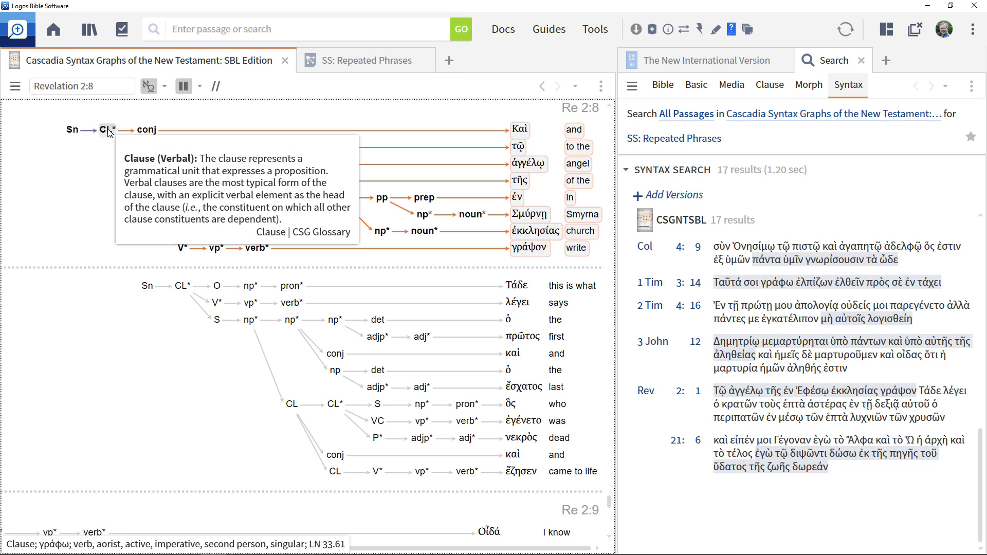
mouse_move(107, 130)
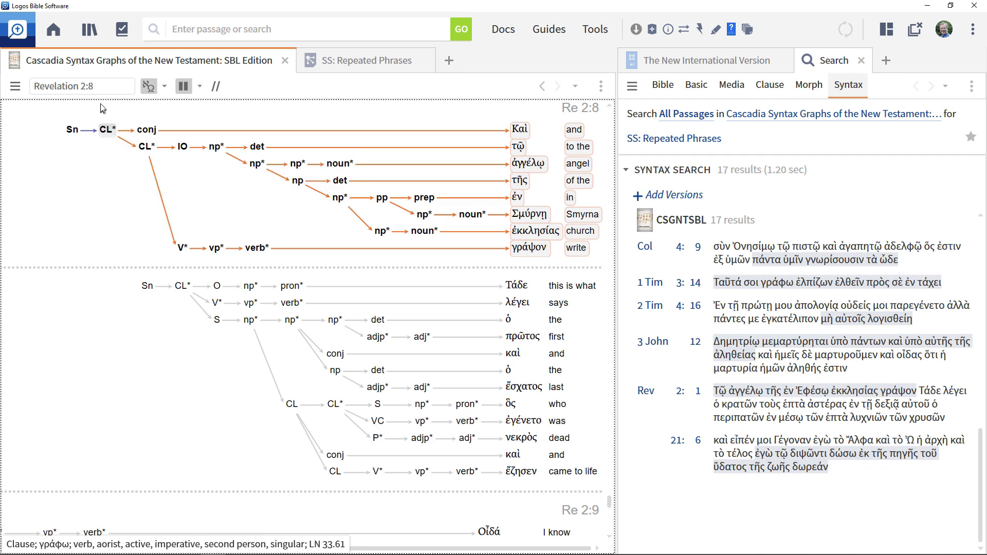
- View the Revelation 2:12 graph, then return to the SS: Repeated Phrases search
left_click(99, 88)
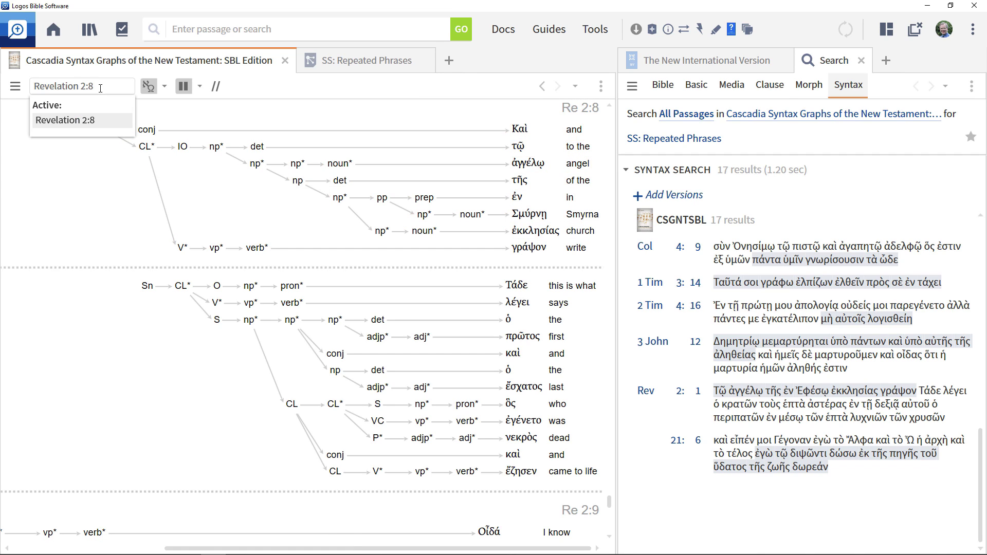
key("BackSpace")
type("12")
key("Return")
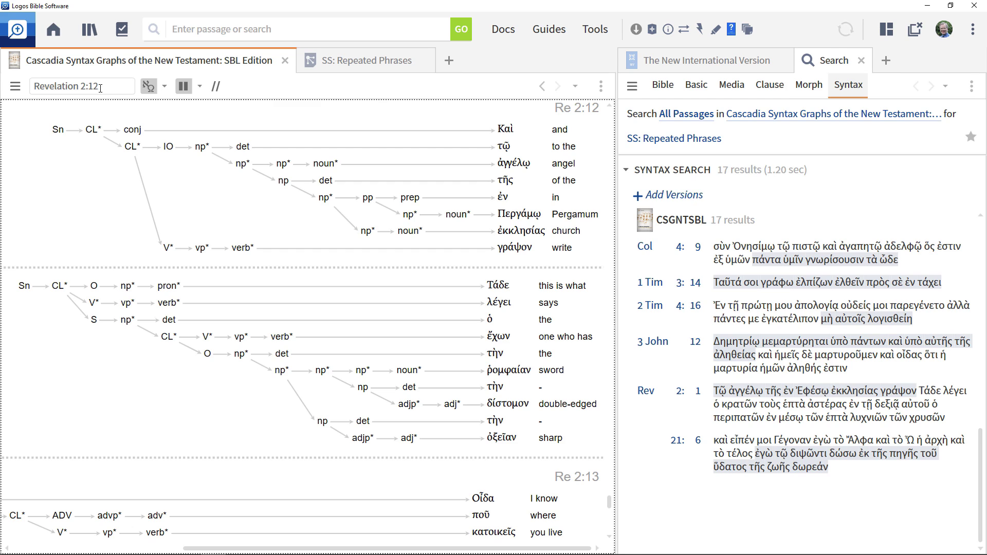
left_click(336, 68)
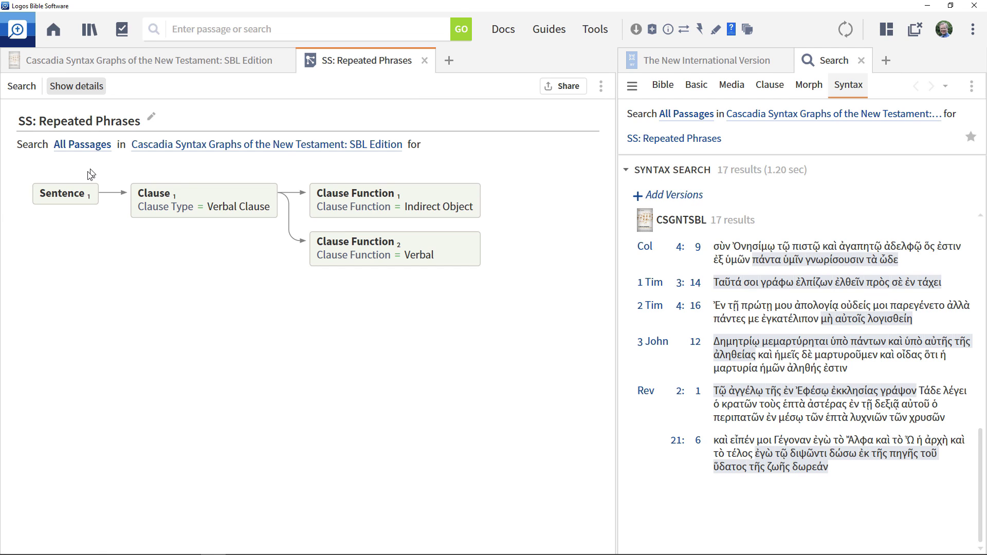
mouse_move(65, 192)
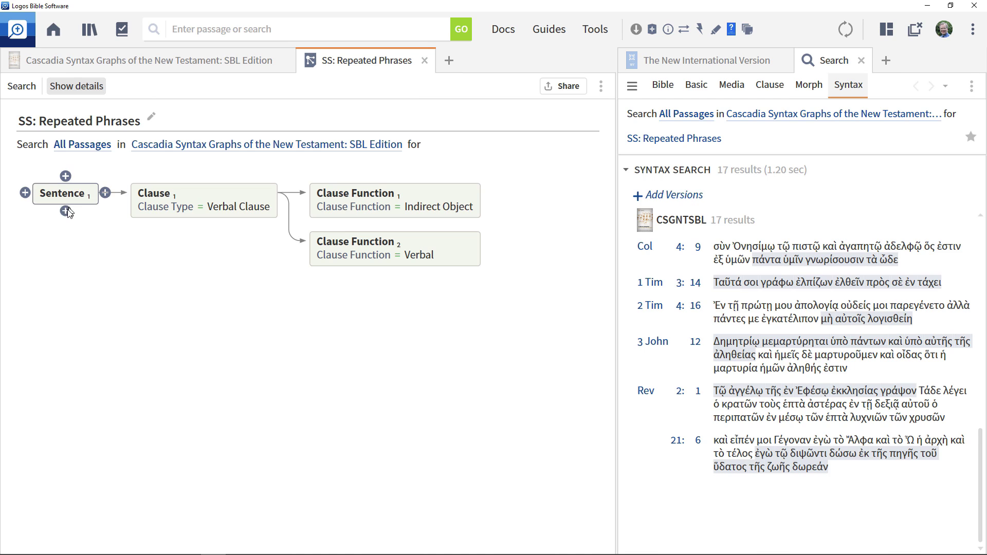
- Add an Or node below Sentence and paste a copy of the Sentence structure into it
left_click(66, 211)
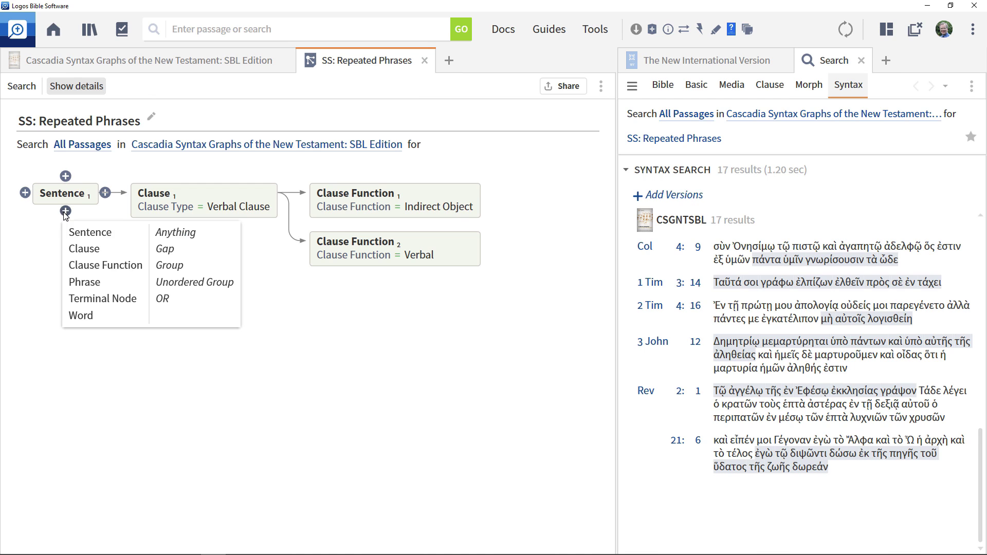
left_click(163, 299)
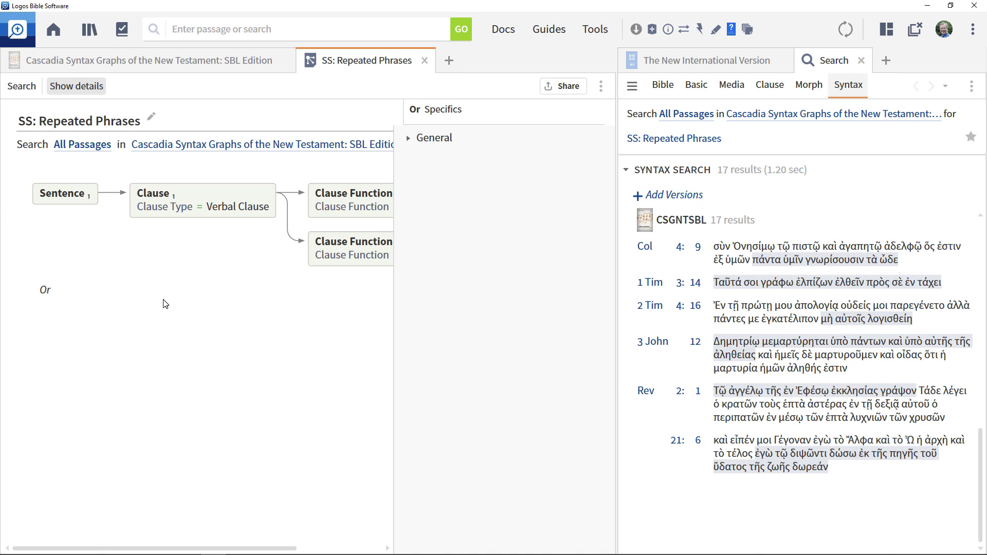
left_click(87, 199)
right_click(89, 200)
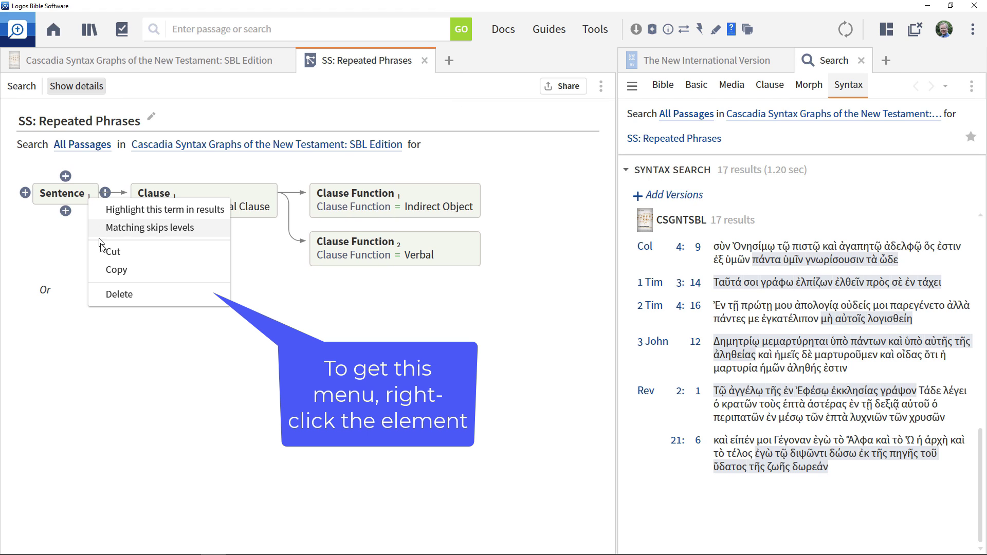
left_click(58, 292)
left_click(66, 308)
left_click(85, 326)
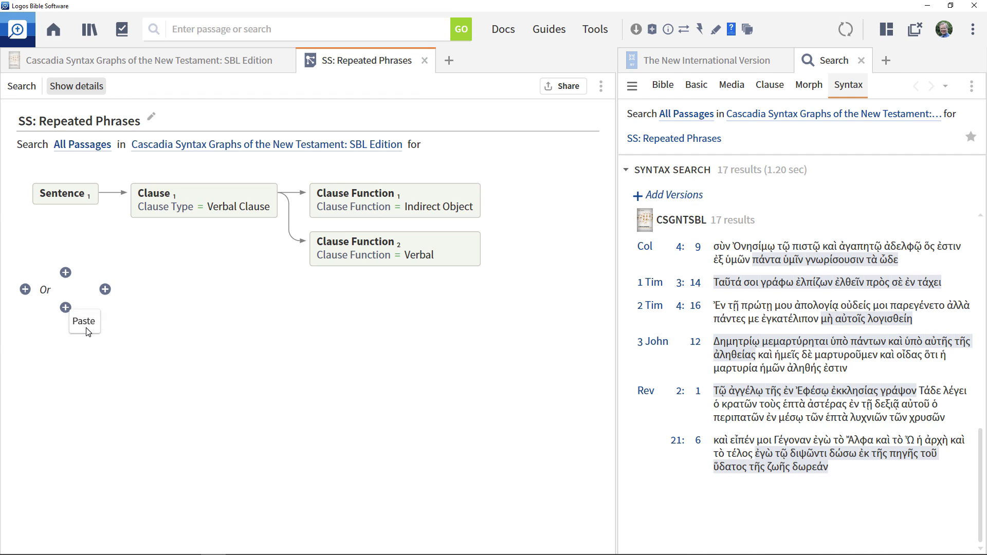
left_click(106, 406)
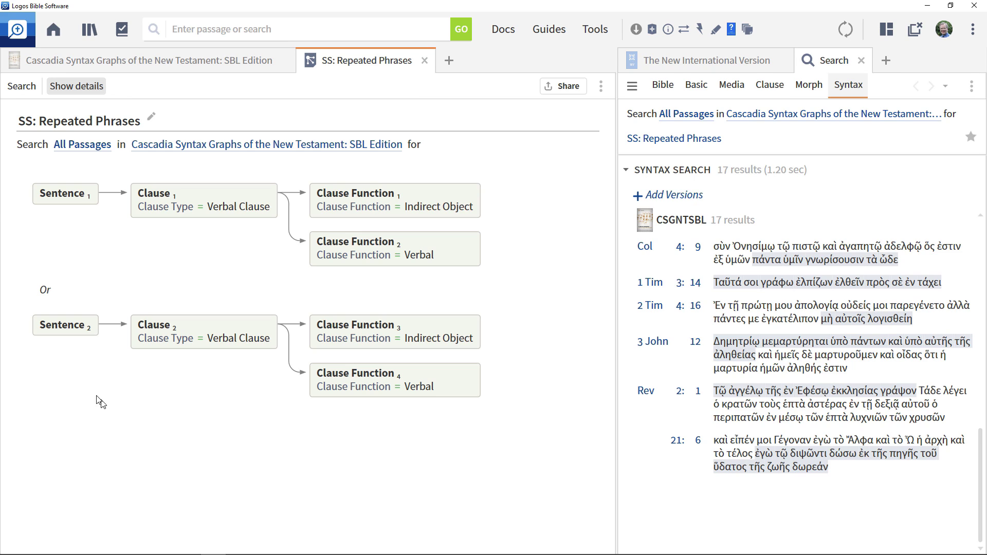
- Insert a Verbal Clause after Sentence 2
left_click(105, 324)
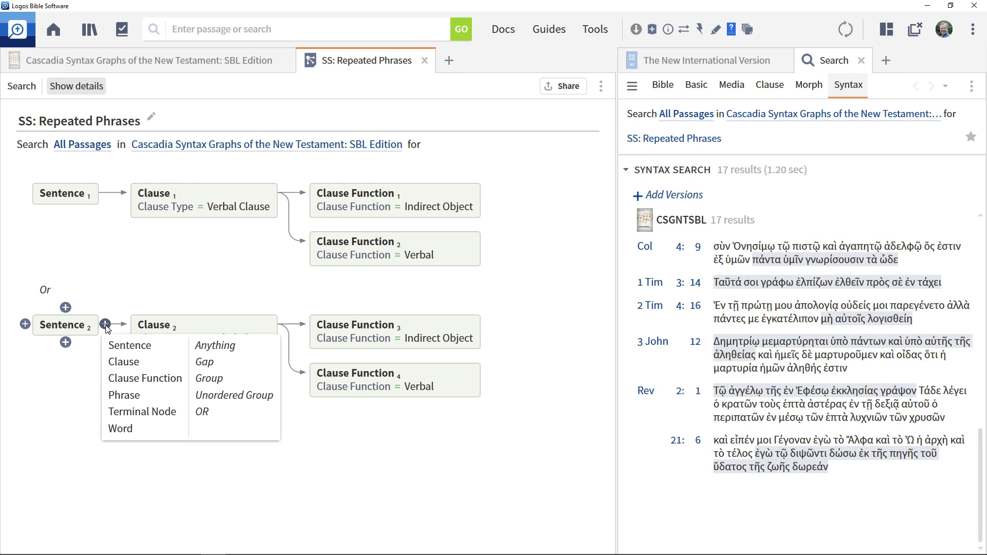
left_click(122, 365)
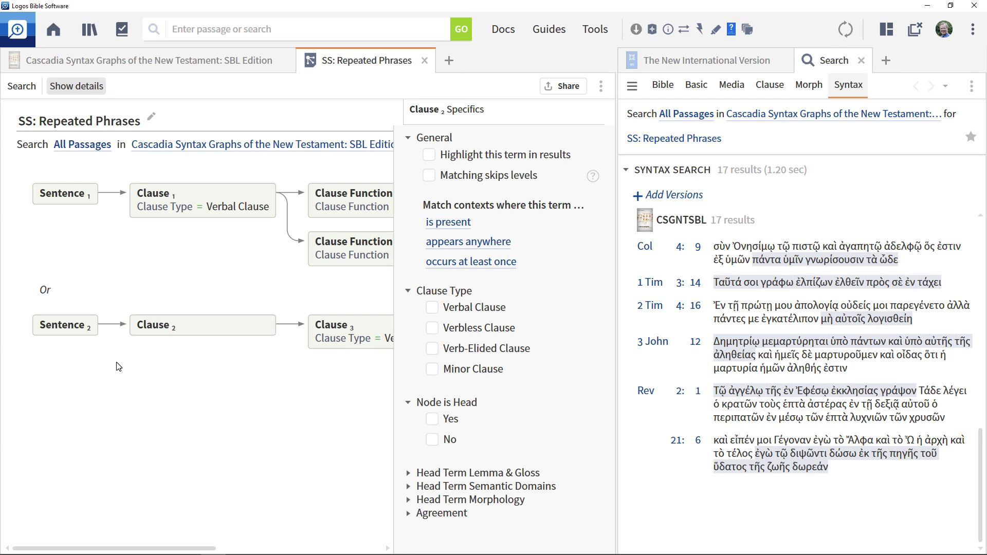
left_click(430, 311)
left_click(216, 445)
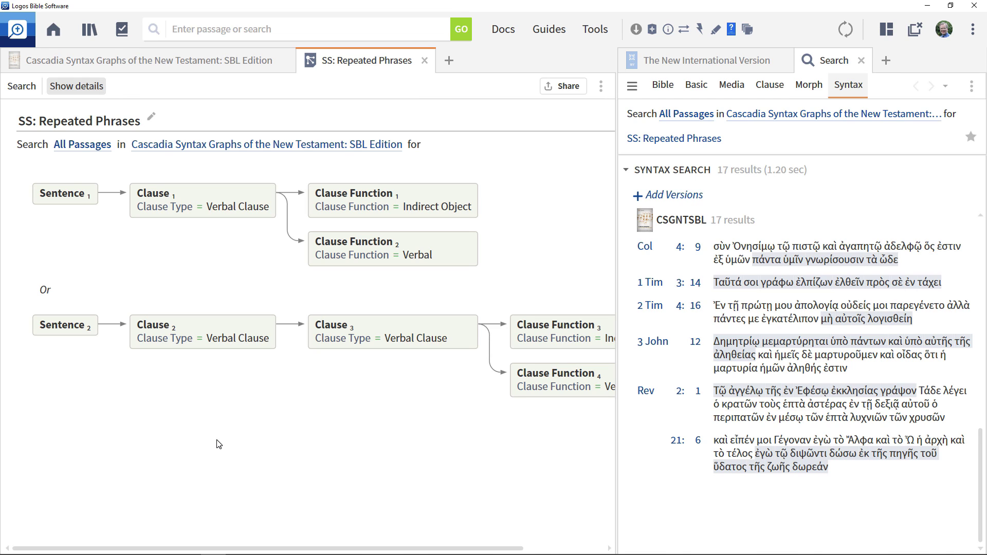
- Add a Conjunction terminal node before Clause 3 and rerun the search for 32 results
left_click(393, 307)
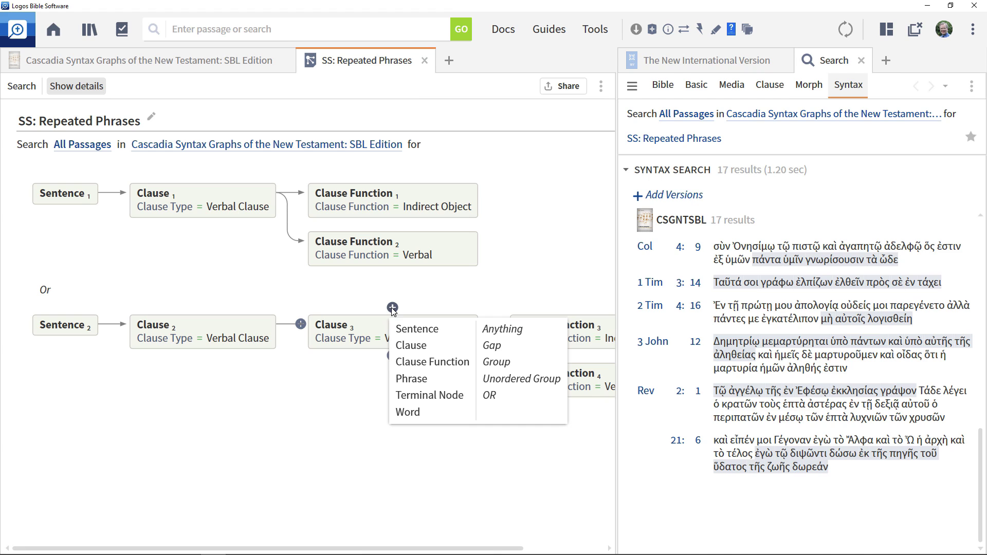
left_click(412, 397)
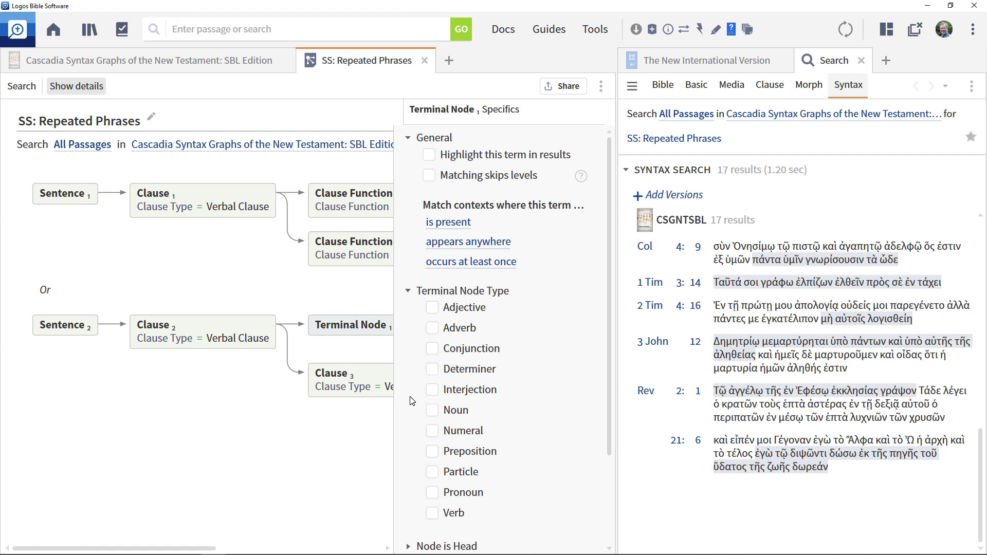
left_click(432, 349)
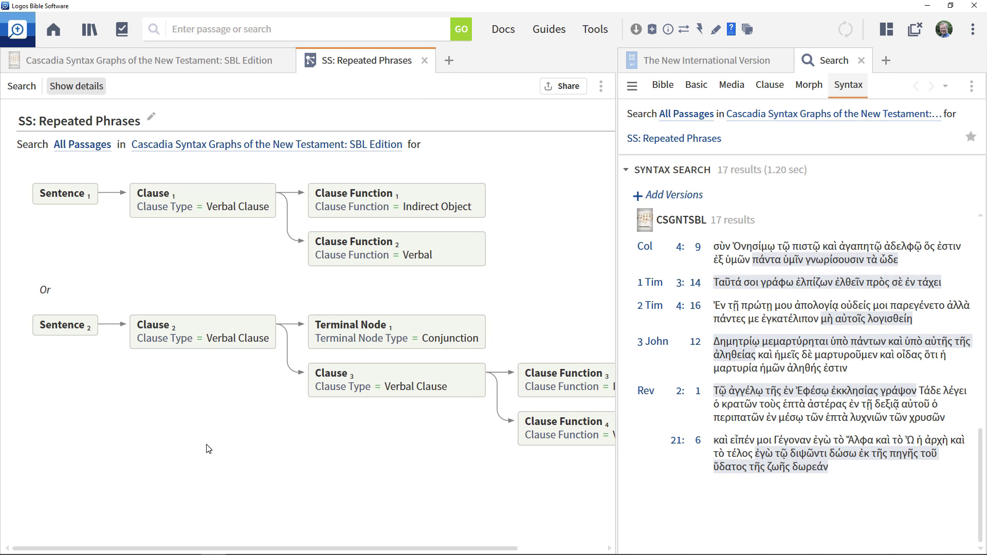
left_click(22, 86)
scroll(701, 339, "down", 1)
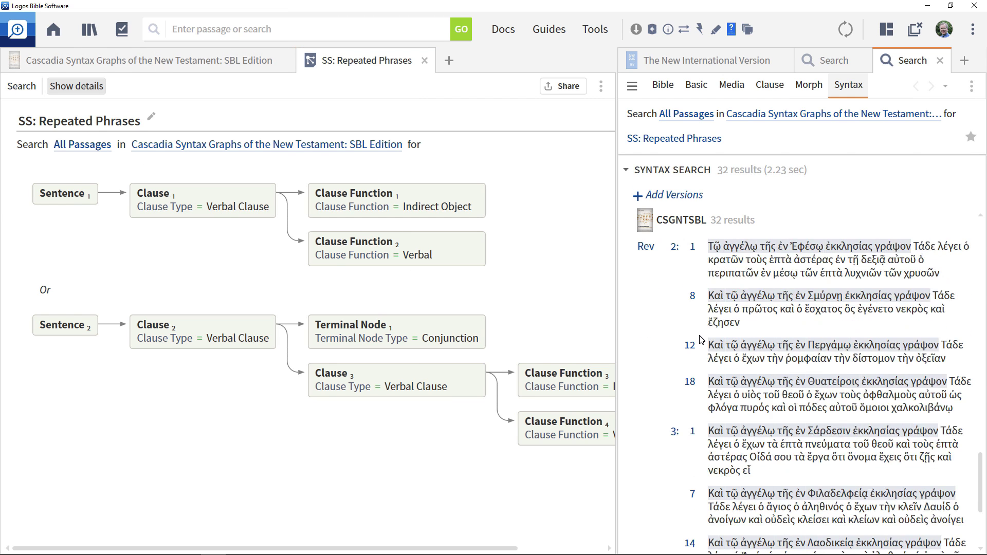